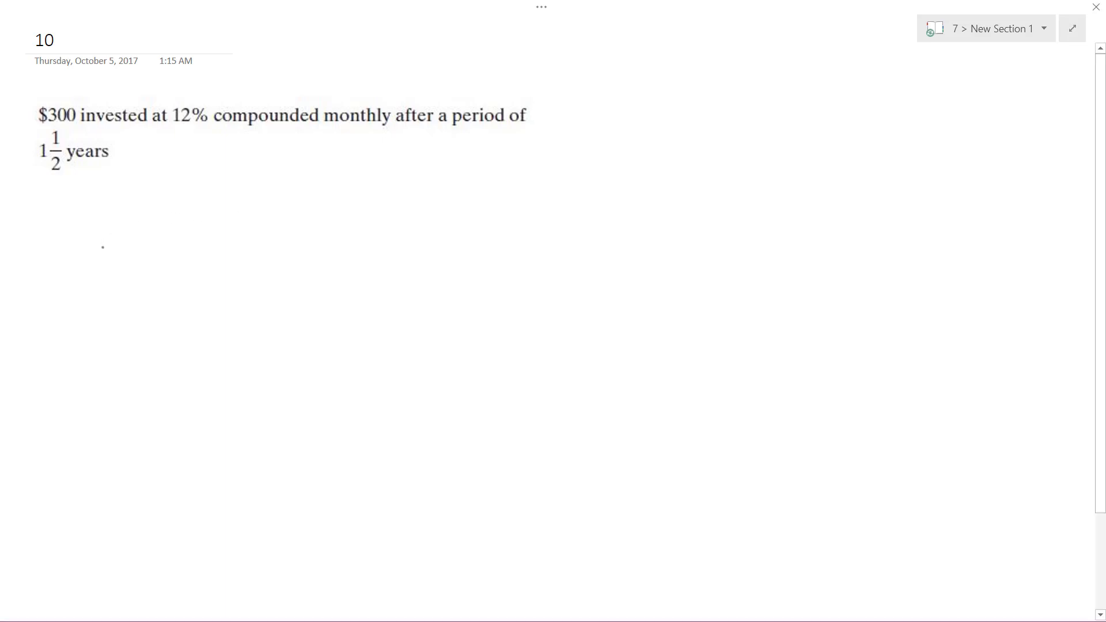
- Handwrite the start of the formula, A = P(1 +, below the typed problem
drag(101, 255, 109, 215)
mouse_move(109, 215)
mouse_down()
mouse_move(110, 259)
mouse_move(113, 242)
mouse_up()
mouse_move(129, 248)
mouse_down()
mouse_move(146, 240)
mouse_move(178, 253)
mouse_move(178, 237)
mouse_up()
mouse_move(223, 208)
mouse_down()
mouse_move(222, 260)
mouse_move(236, 256)
mouse_up()
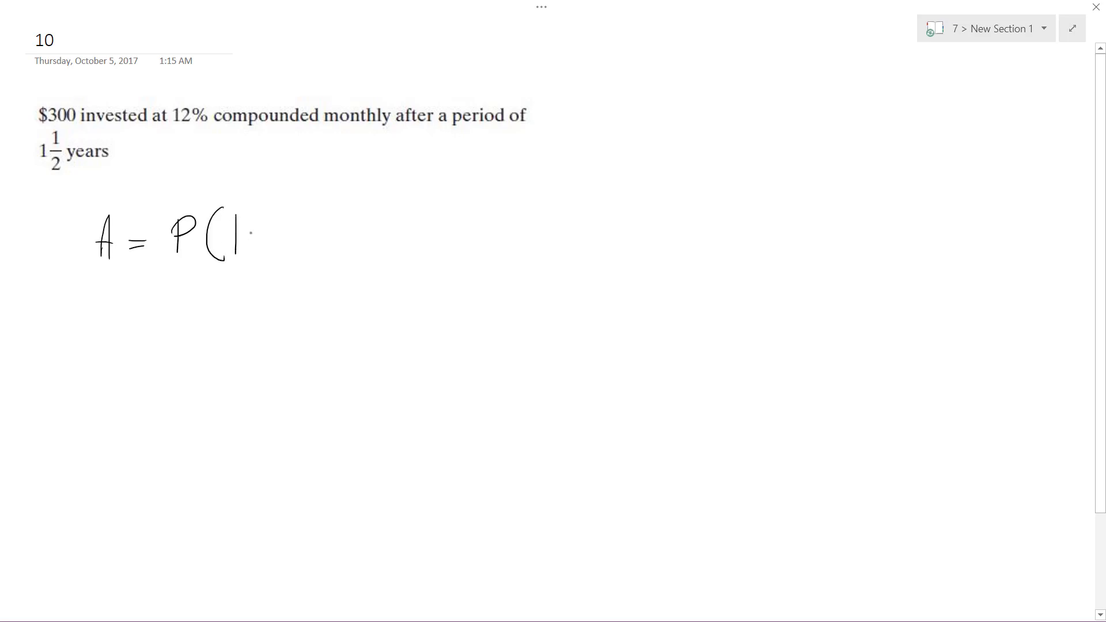
mouse_move(263, 221)
mouse_down()
mouse_move(263, 240)
mouse_move(315, 204)
mouse_move(326, 229)
mouse_move(312, 261)
mouse_move(308, 246)
mouse_move(297, 259)
mouse_up()
- Complete the formula with the fraction r/n, closing parenthesis and exponent n·t
drag(295, 245, 309, 258)
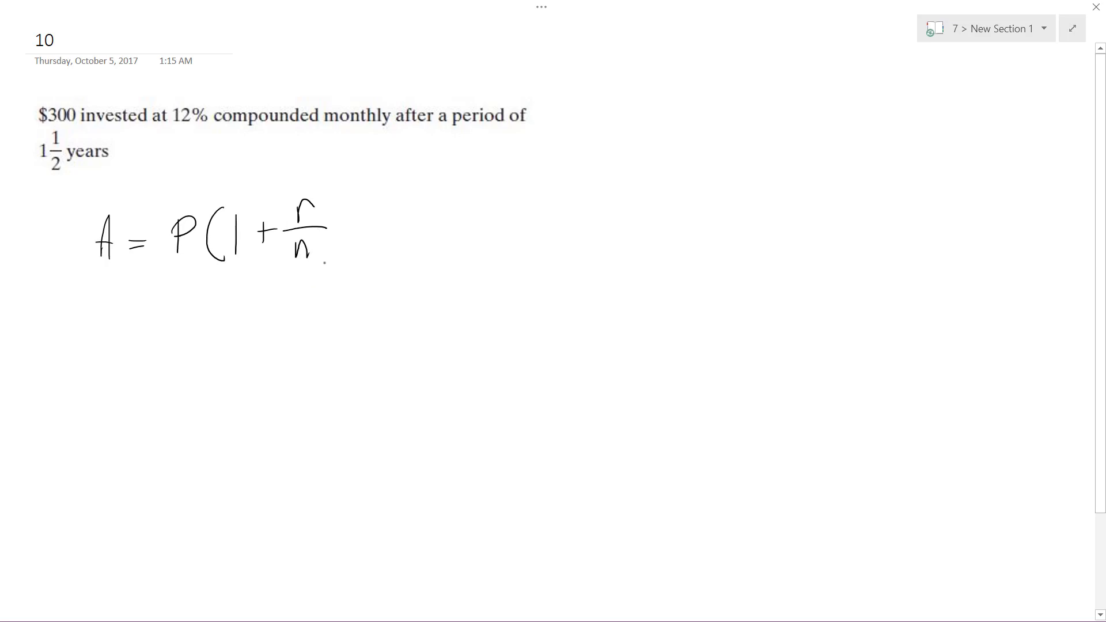
mouse_move(330, 179)
mouse_down()
mouse_move(325, 264)
mouse_move(354, 202)
mouse_up()
drag(352, 190, 366, 201)
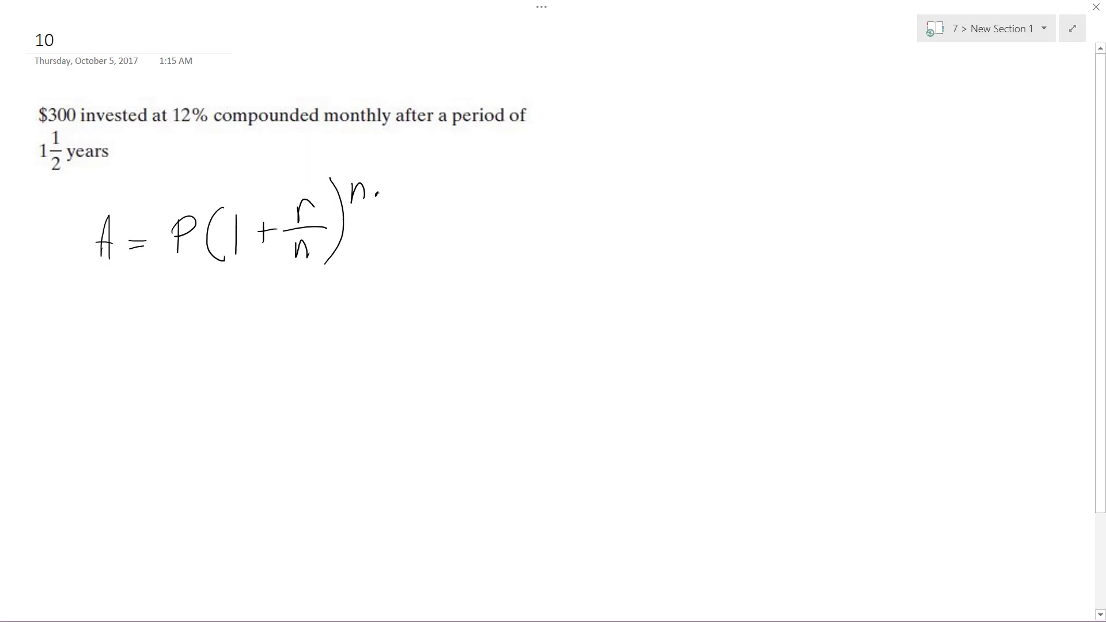
mouse_move(399, 167)
mouse_down()
mouse_move(404, 204)
mouse_move(416, 185)
mouse_up()
- Handwrite 300(1 + 0.12/12) on the line below the formula
mouse_move(114, 317)
mouse_down()
mouse_move(122, 345)
mouse_move(173, 348)
mouse_up()
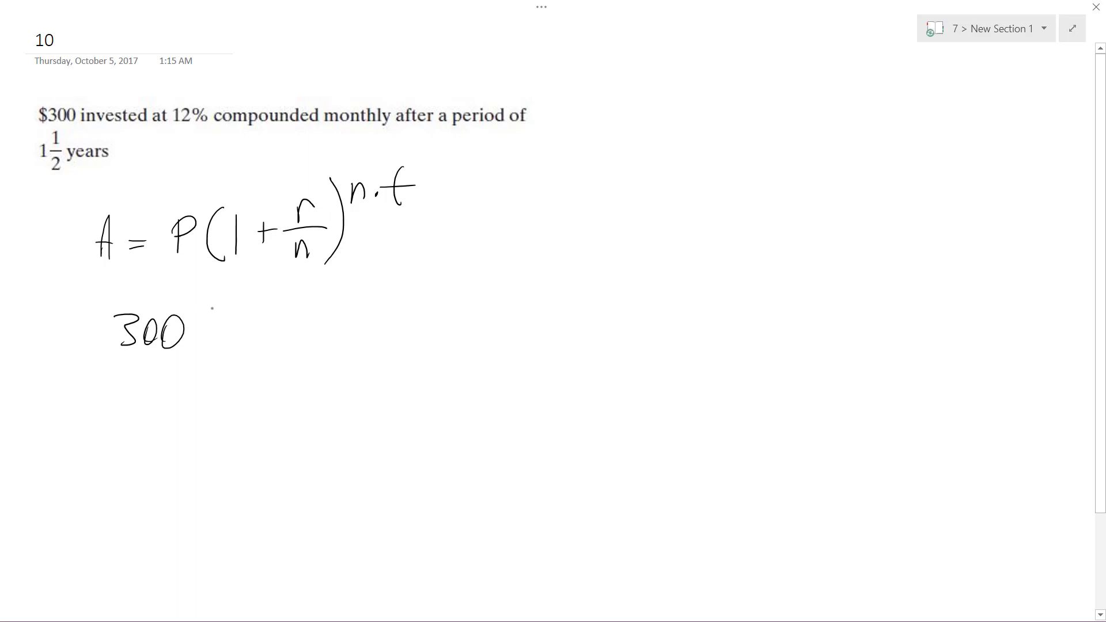
mouse_move(216, 294)
mouse_down()
mouse_move(212, 362)
mouse_move(225, 351)
mouse_up()
drag(251, 313, 248, 344)
drag(238, 331, 265, 330)
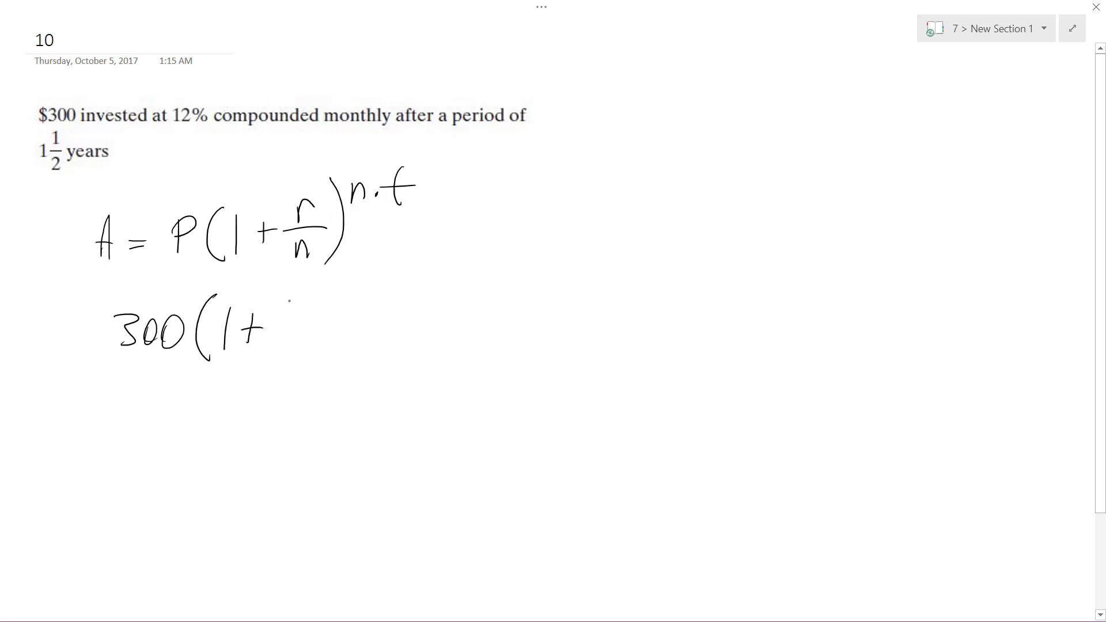
mouse_move(283, 293)
mouse_down()
mouse_move(285, 316)
mouse_move(318, 315)
mouse_up()
drag(334, 292, 355, 314)
mouse_move(276, 323)
mouse_down()
mouse_move(366, 325)
mouse_move(302, 351)
mouse_move(340, 347)
mouse_up()
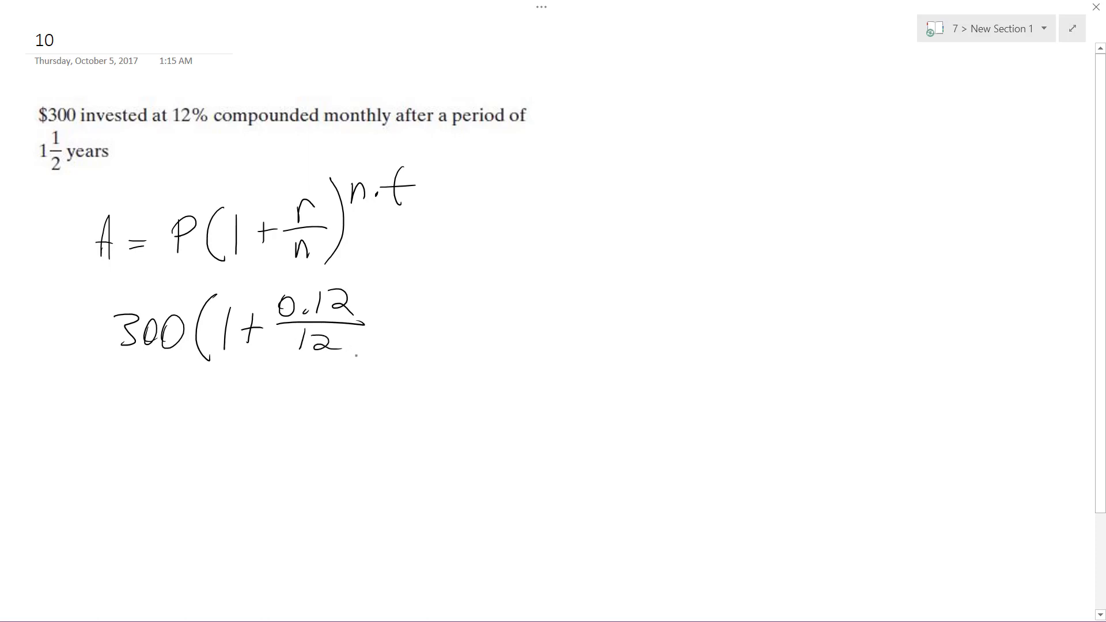
drag(366, 268, 356, 359)
- Add the exponent 12·1.5 after the closing parenthesis
mouse_move(413, 262)
mouse_down()
mouse_move(410, 288)
mouse_move(439, 286)
mouse_up()
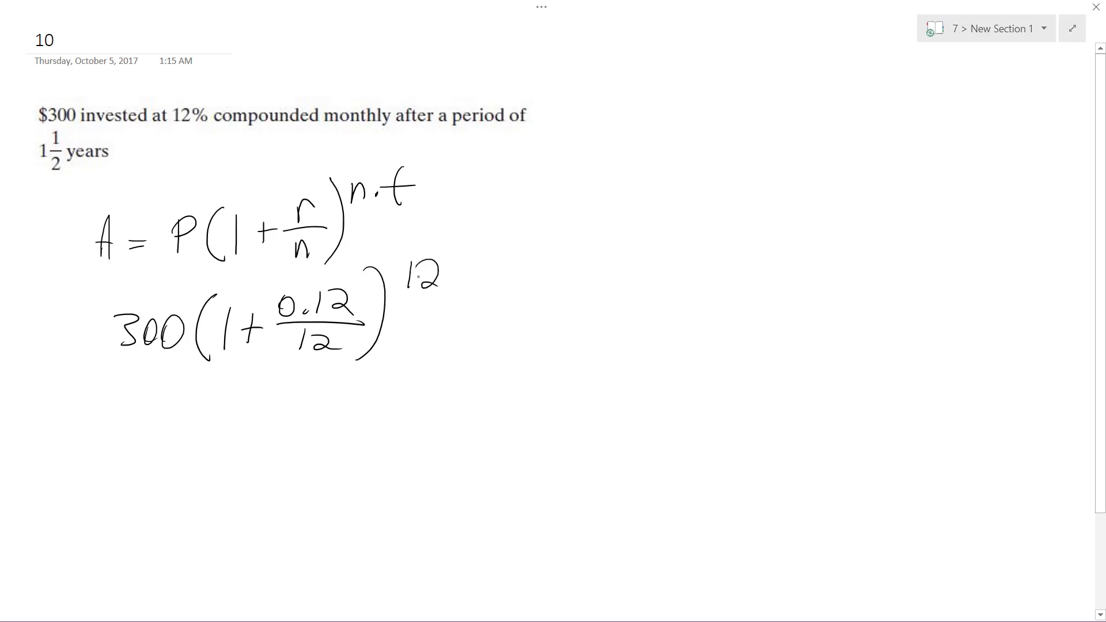
drag(489, 255, 482, 285)
click(494, 278)
mouse_move(535, 254)
mouse_down()
mouse_move(515, 256)
mouse_move(501, 288)
mouse_up()
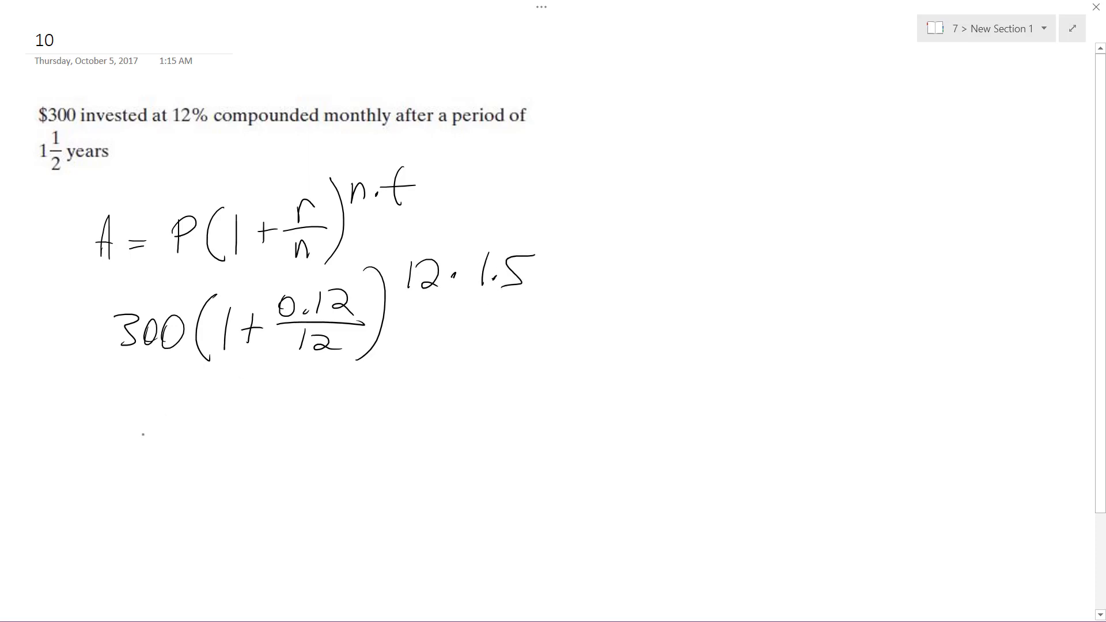
- Handwrite 300(1.01) on a new line beneath the substituted expression
mouse_move(121, 427)
mouse_down()
mouse_move(130, 460)
mouse_move(159, 461)
mouse_up()
drag(179, 436, 179, 461)
drag(213, 410, 215, 475)
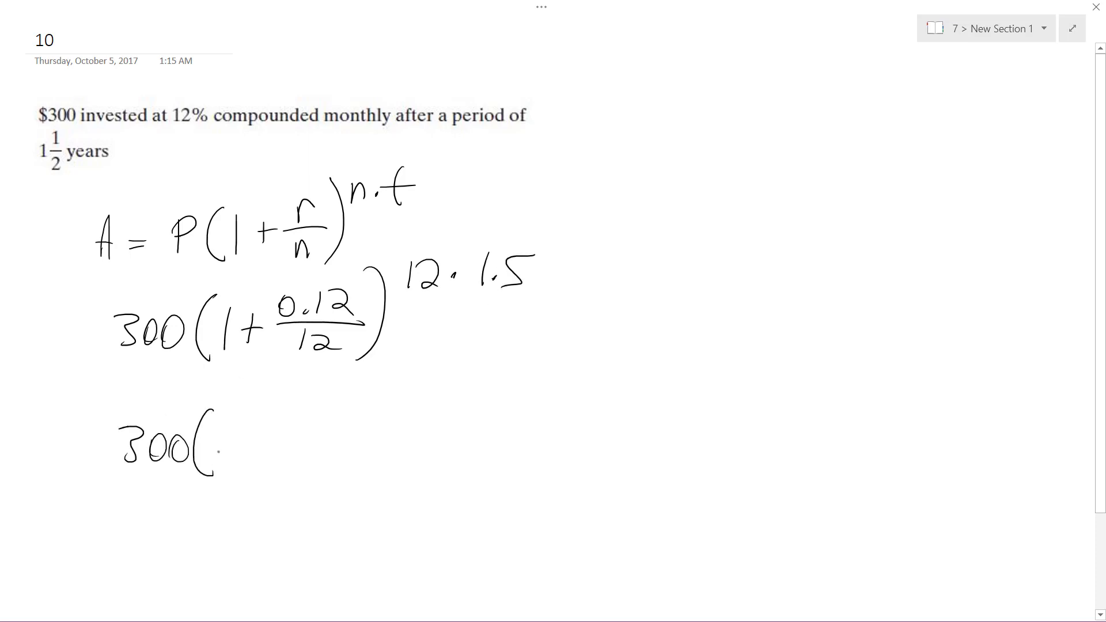
drag(228, 416, 230, 460)
drag(266, 425, 265, 452)
drag(293, 417, 291, 463)
drag(305, 406, 297, 477)
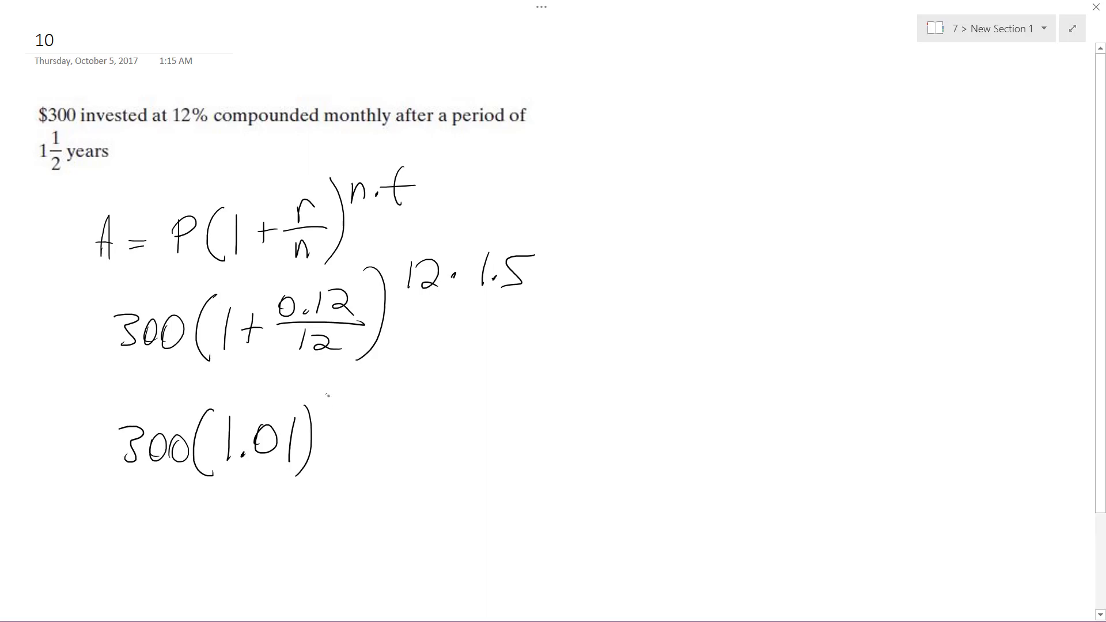
- Add the exponent 18, the approximately-equal sign and a dollar sign
mouse_move(325, 387)
mouse_down()
mouse_move(327, 418)
mouse_move(339, 420)
mouse_up()
mouse_move(392, 463)
mouse_down()
mouse_move(432, 456)
mouse_move(437, 431)
mouse_up()
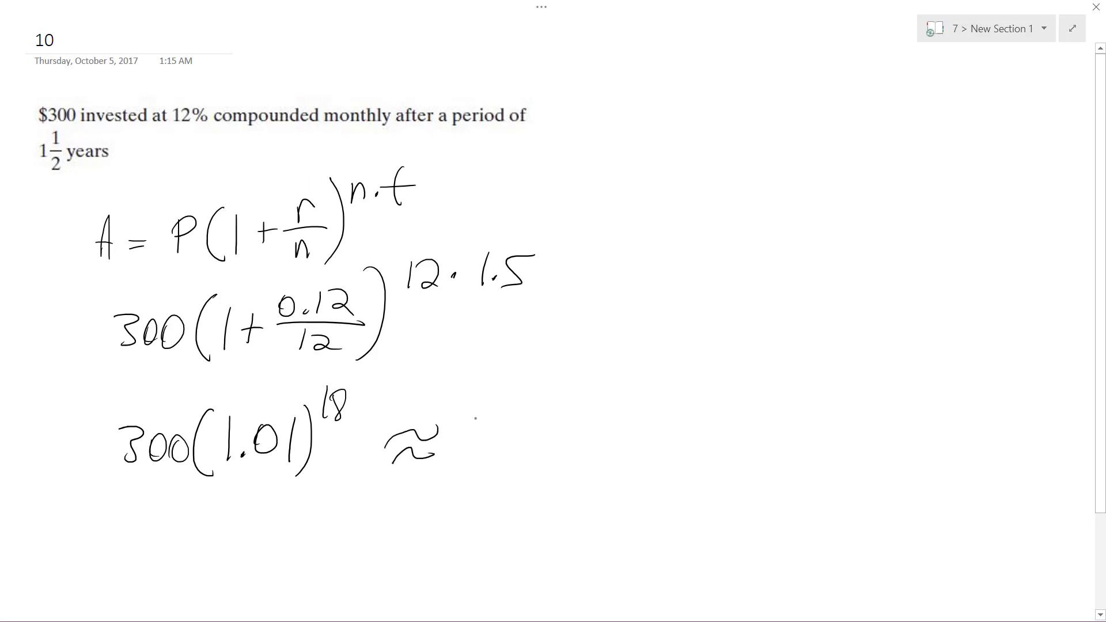
mouse_move(496, 411)
mouse_down()
mouse_move(471, 446)
mouse_move(486, 455)
mouse_up()
- Write the final amount 358.84 after the dollar sign
drag(503, 413, 501, 458)
mouse_move(558, 415)
mouse_down()
mouse_move(534, 453)
mouse_move(592, 442)
mouse_up()
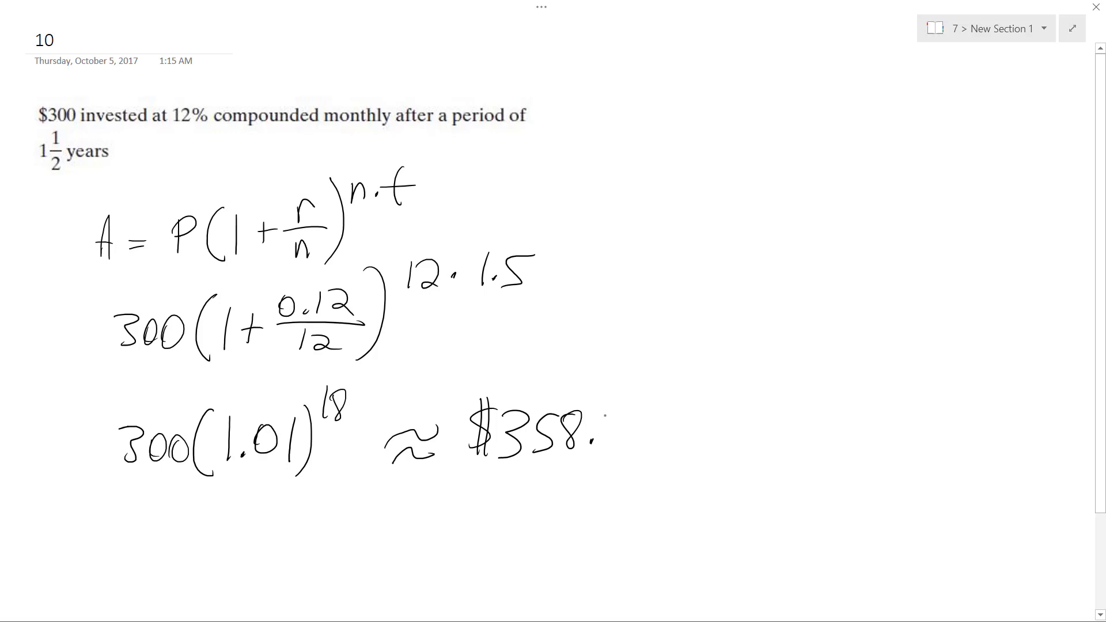
mouse_move(609, 405)
mouse_down()
mouse_move(605, 444)
mouse_move(651, 422)
mouse_up()
drag(650, 395, 639, 442)
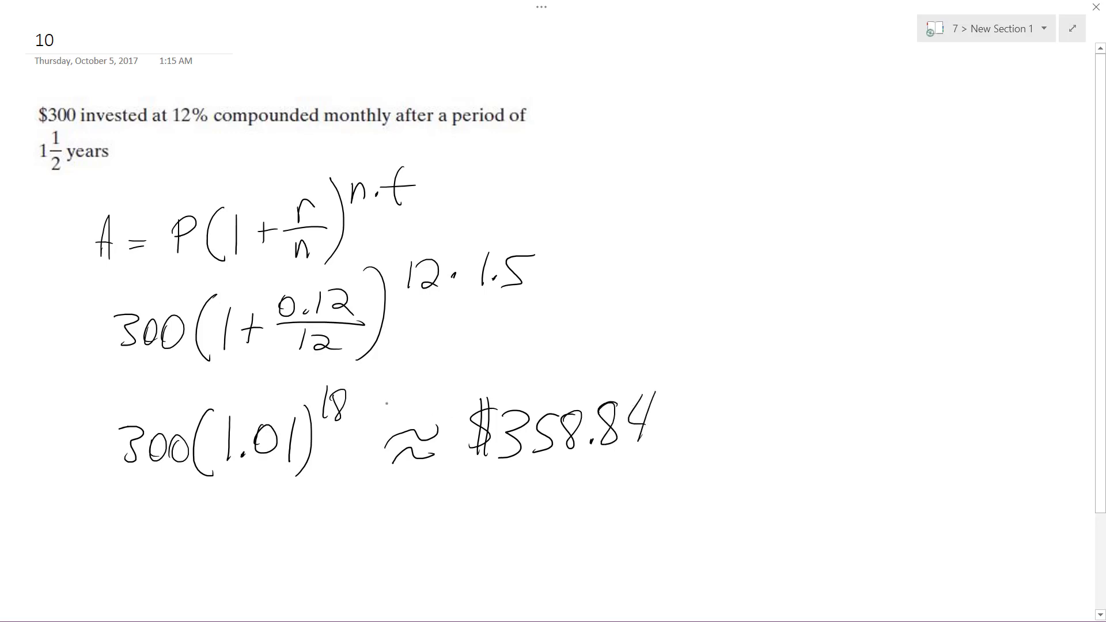